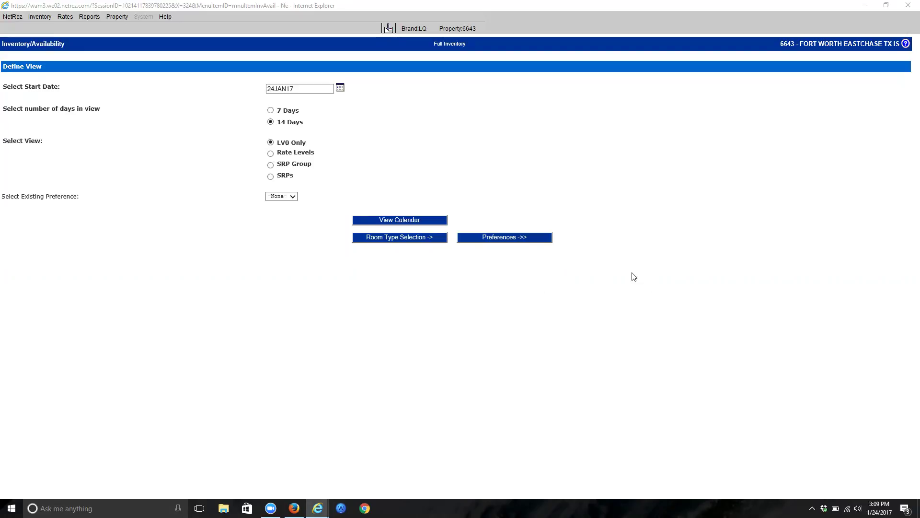
- Open the Inventory/Availability calendar with the Rate Levels view
left_click(45, 20)
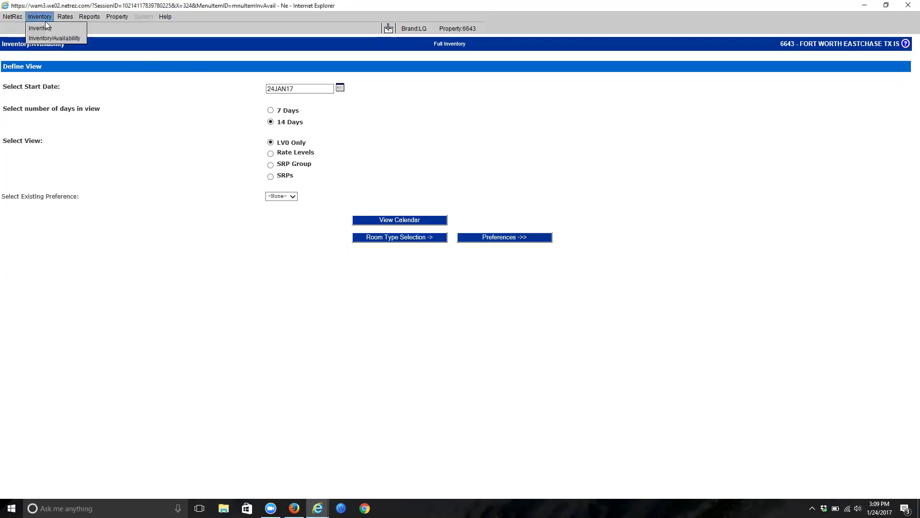
left_click(50, 39)
left_click(270, 153)
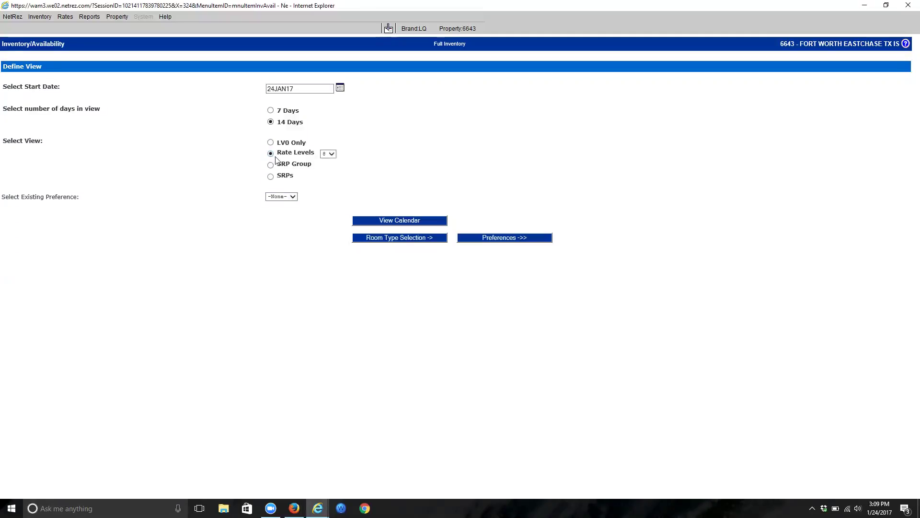
left_click(406, 216)
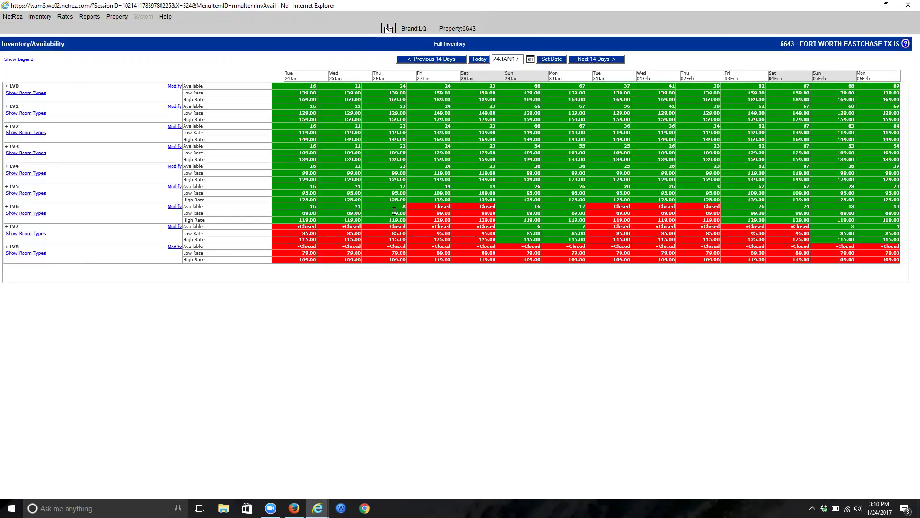
- Examine the availability and rates of levels LV4, LV5 and LV6 for Thursday 26 January
left_click_drag(390, 213, 408, 214)
left_click(400, 209)
left_click_drag(394, 192, 407, 192)
left_click(398, 210)
double_click(403, 187)
double_click(406, 209)
left_click(398, 210)
left_click_drag(399, 166, 406, 172)
left_click(399, 182)
- Set the authorized count of rate level LV6 to 10 for the specific dates 24 and 25 January 2017, and check the updated calendar
left_click(173, 209)
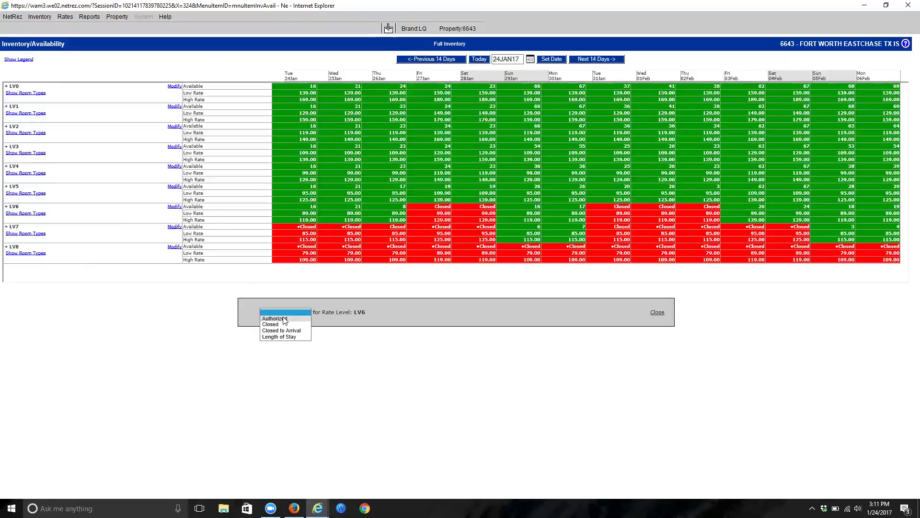
left_click(283, 319)
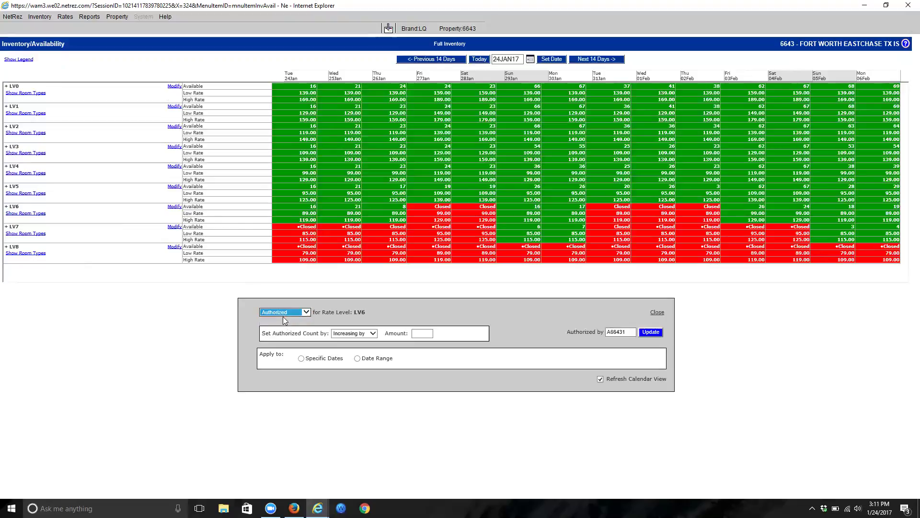
left_click(346, 336)
left_click(353, 345)
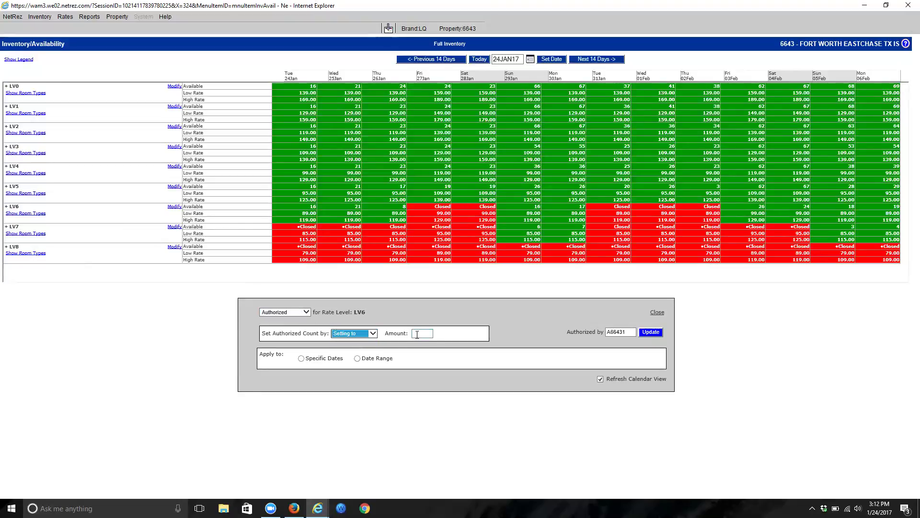
left_click(429, 335)
type("10")
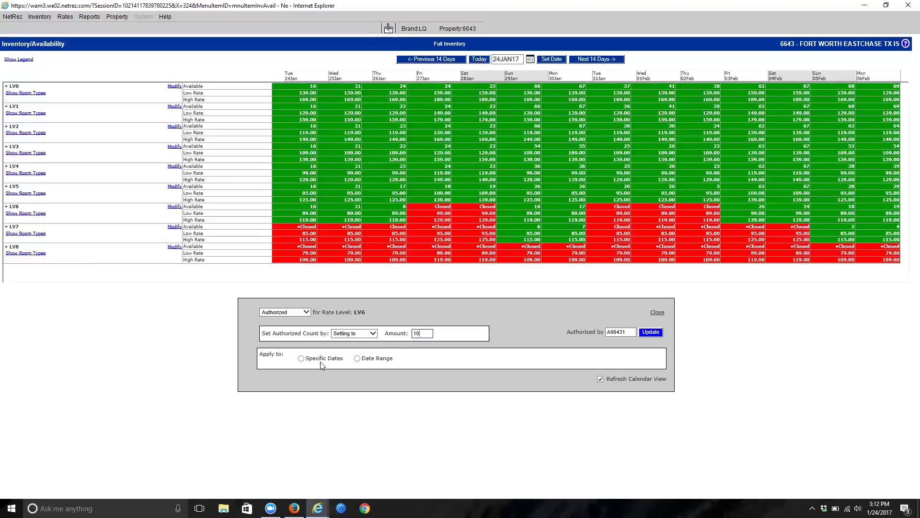
left_click(301, 359)
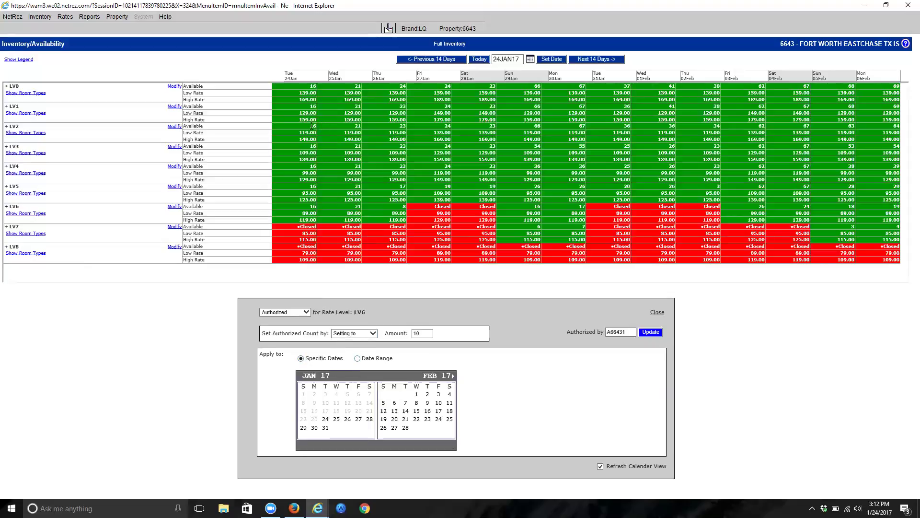
left_click(326, 420)
left_click(336, 420)
left_click(650, 332)
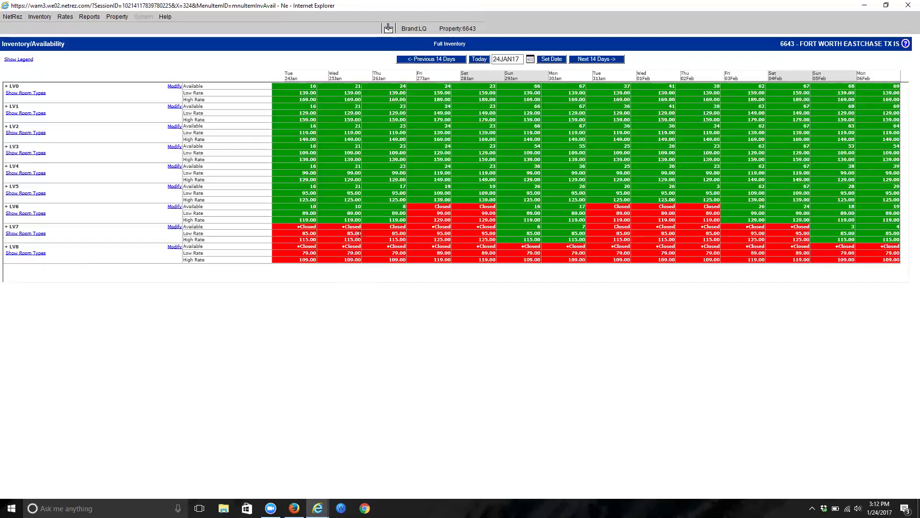
double_click(314, 206)
left_click_drag(354, 187, 364, 186)
- Increase the authorized count of rate level LV6 by 5 for the specific dates 24 and 25 January 2017
left_click(174, 206)
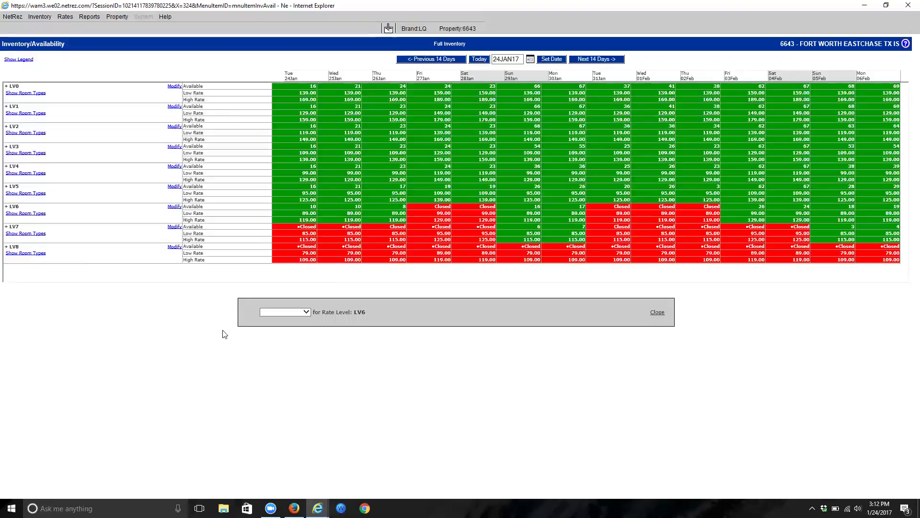
left_click(284, 315)
left_click(280, 320)
left_click(337, 334)
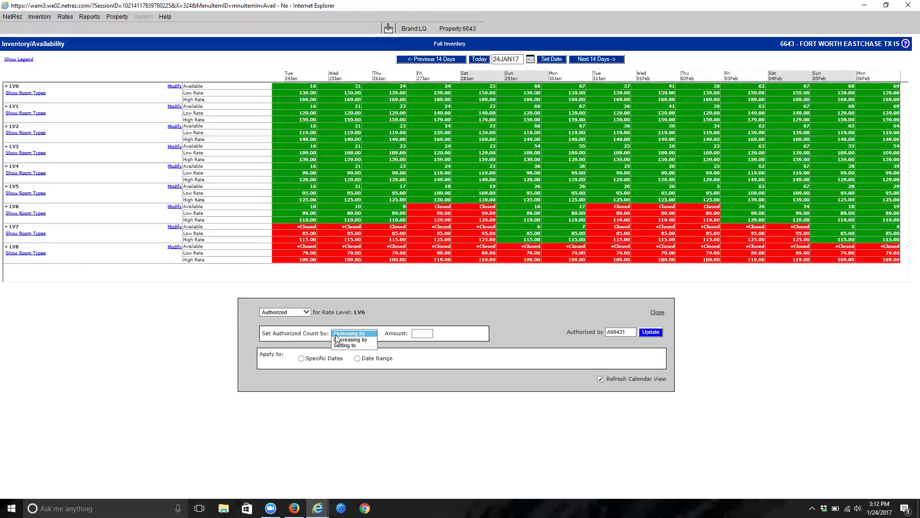
left_click(348, 334)
left_click(433, 334)
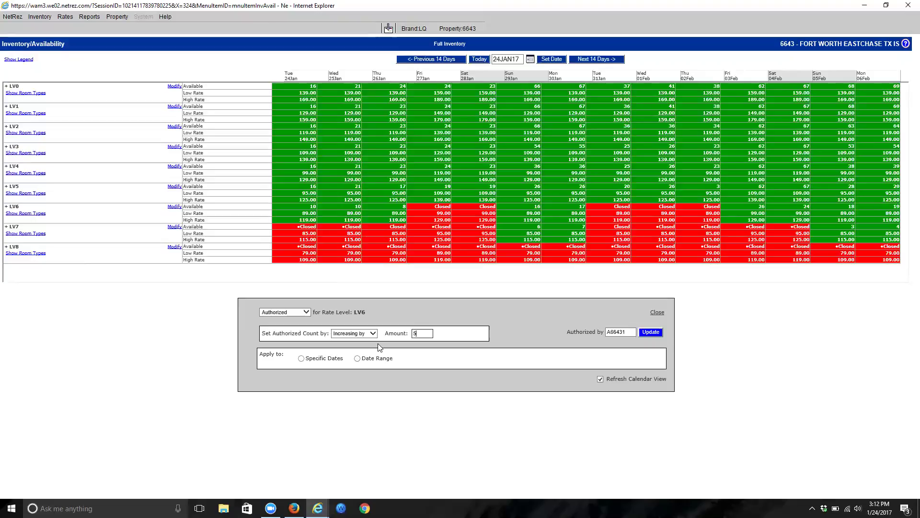
left_click(301, 358)
left_click(326, 419)
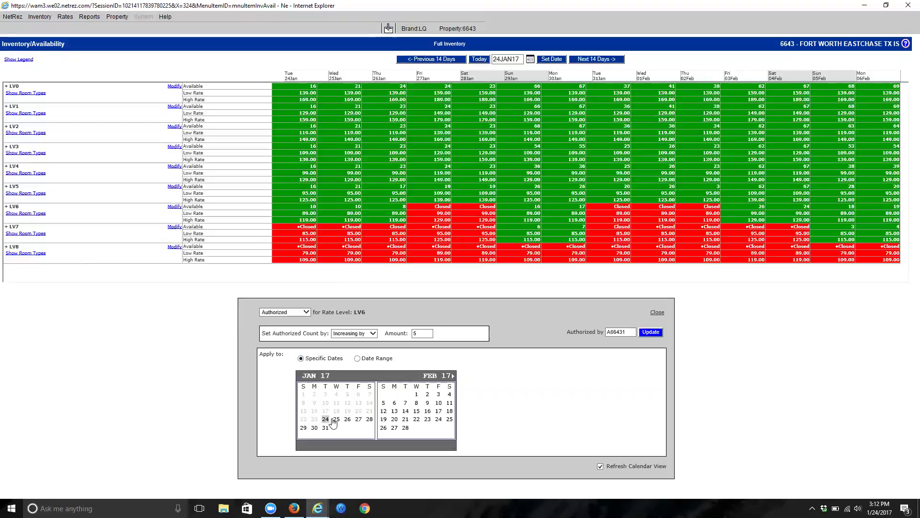
left_click(336, 419)
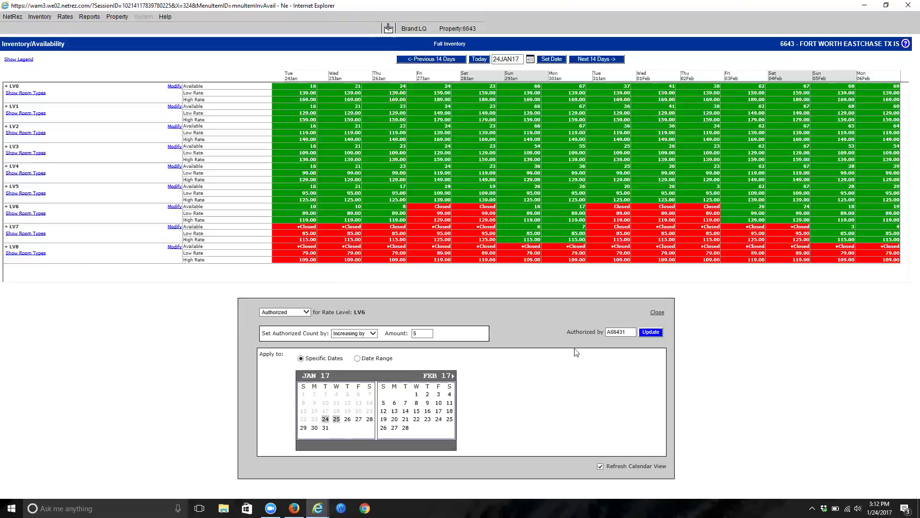
left_click(650, 332)
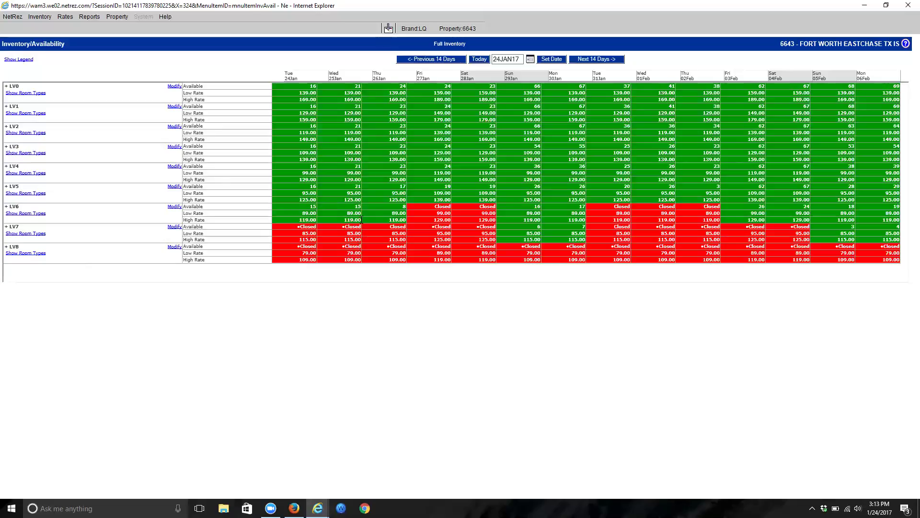
left_click(174, 207)
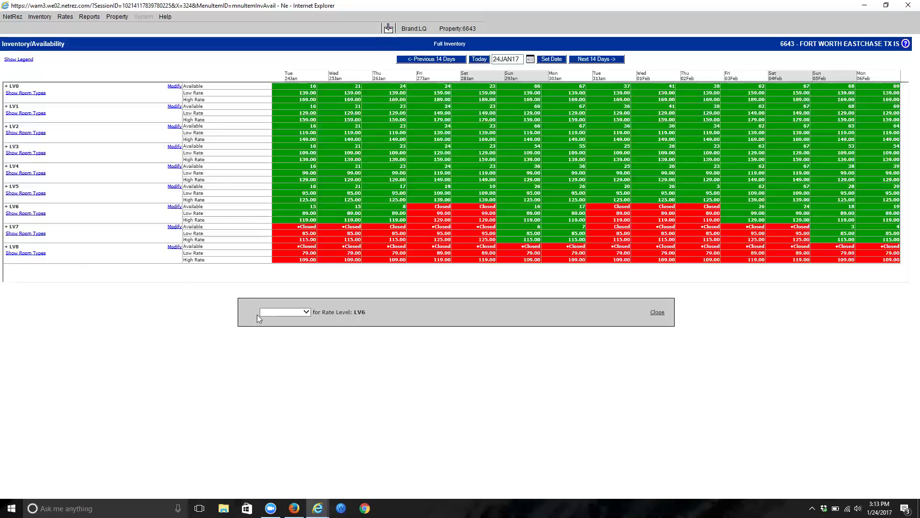
left_click(293, 313)
left_click(292, 319)
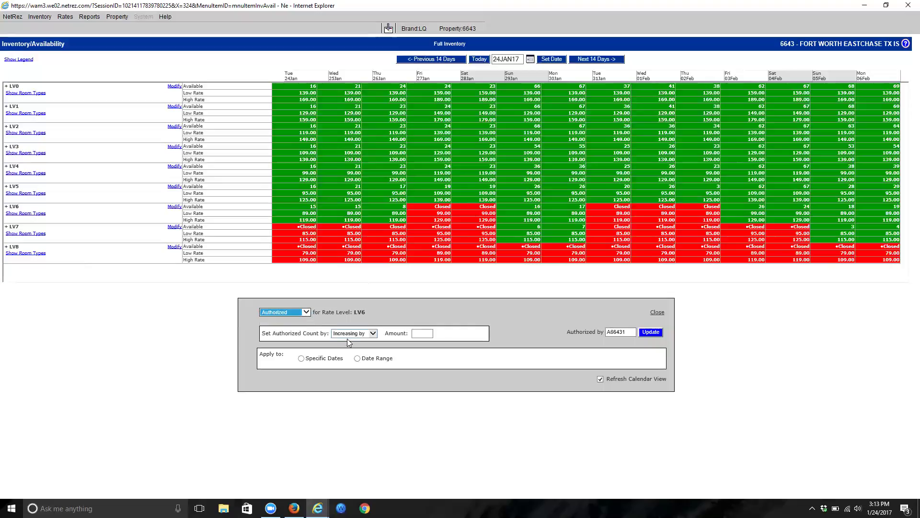
left_click(657, 313)
- Show the availability calendar starting from 1 April 2017
left_click(530, 58)
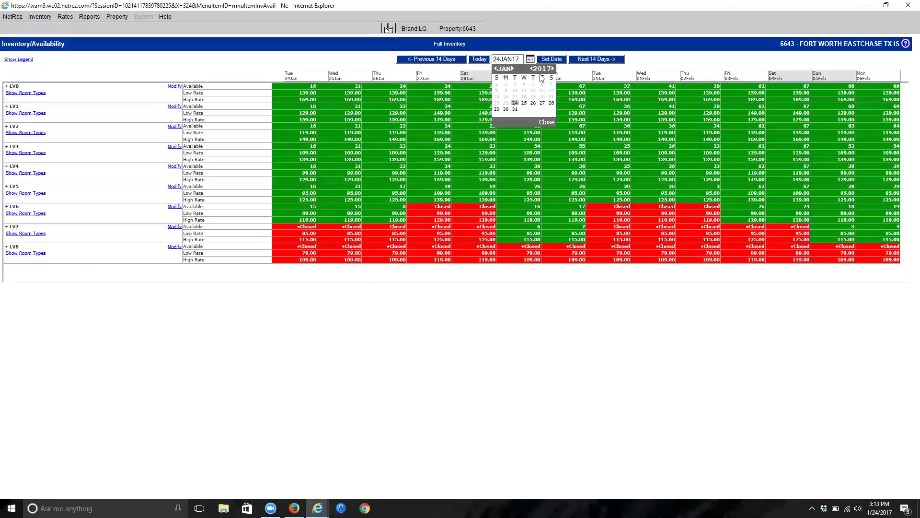
left_click(512, 68)
left_click(512, 70)
left_click(512, 69)
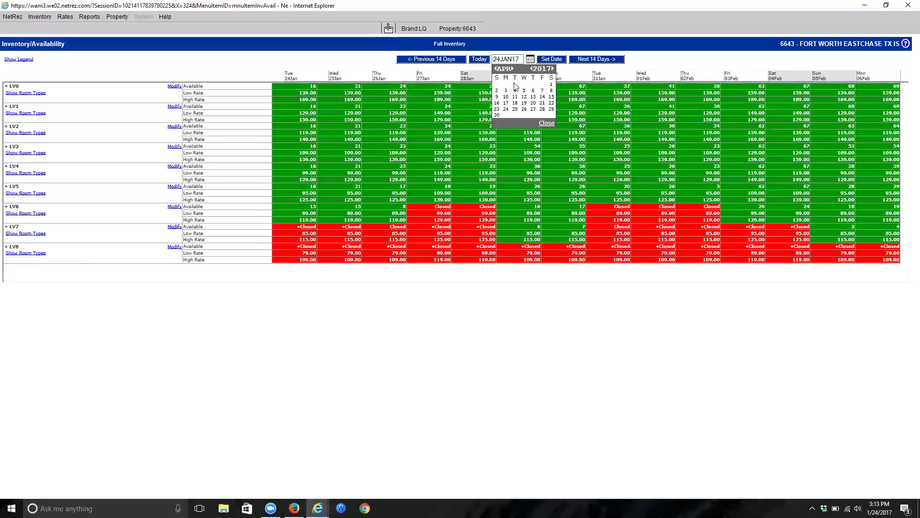
left_click(552, 85)
left_click(552, 58)
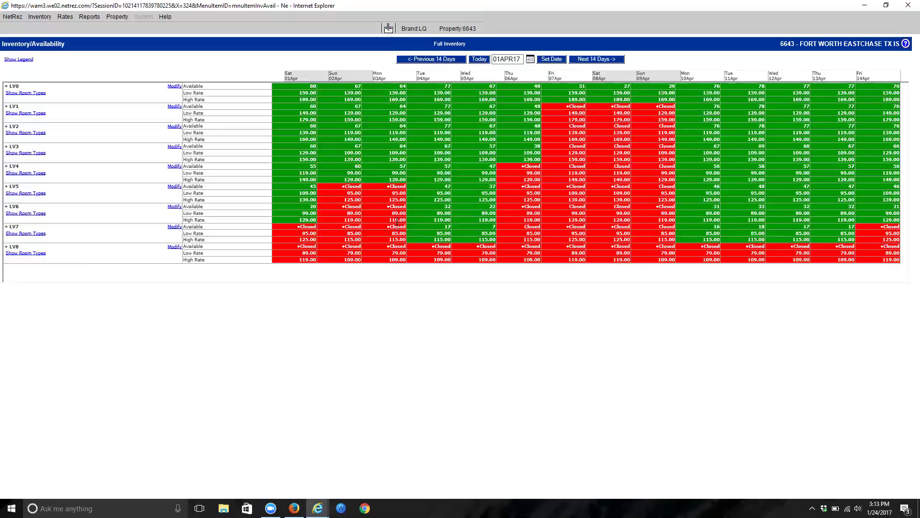
- Set the availability calendar's start date to 1 June 2017
left_click(530, 59)
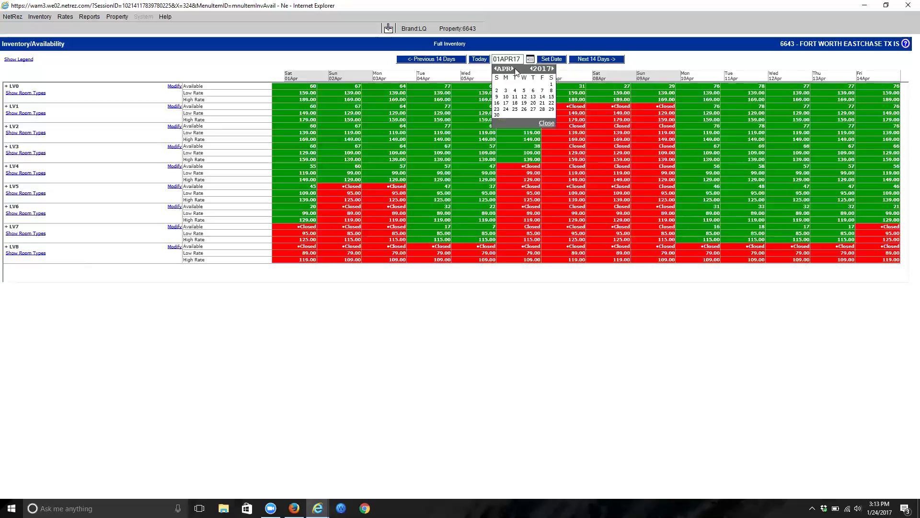
left_click(512, 69)
left_click(512, 69)
left_click(533, 84)
left_click(550, 59)
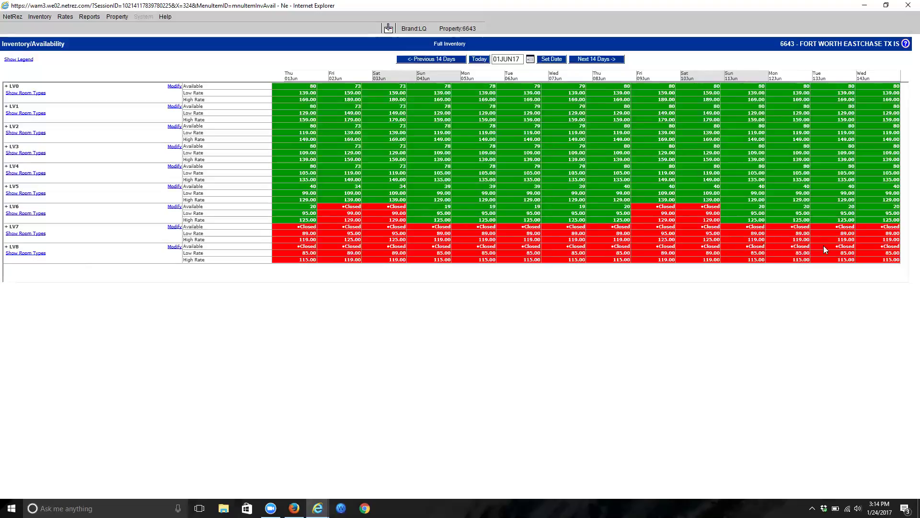
- Set rate level LV7's available status to Open for the date range 4 June through 15 June 2017
left_click(176, 230)
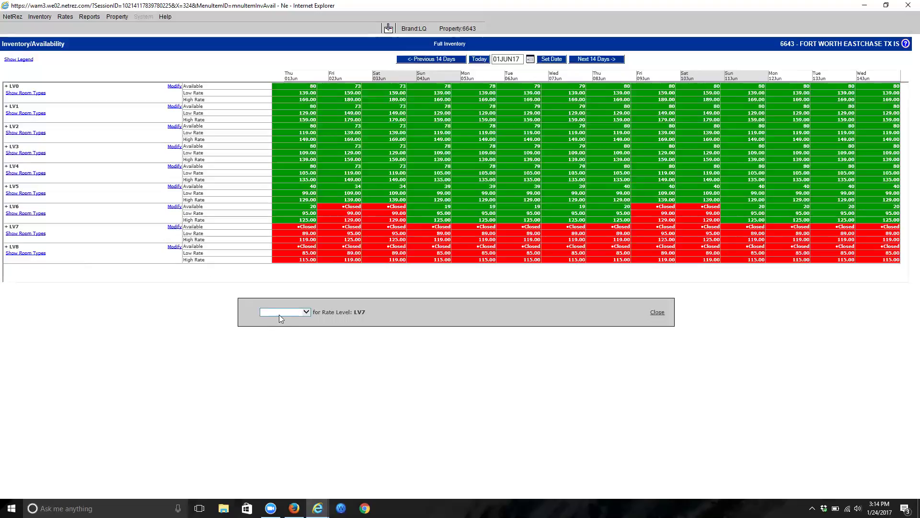
left_click(283, 312)
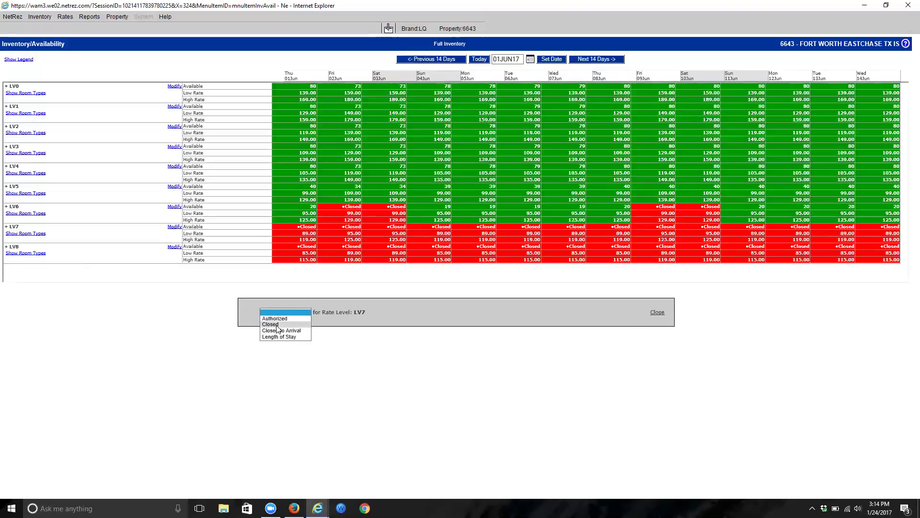
left_click(277, 324)
left_click(370, 334)
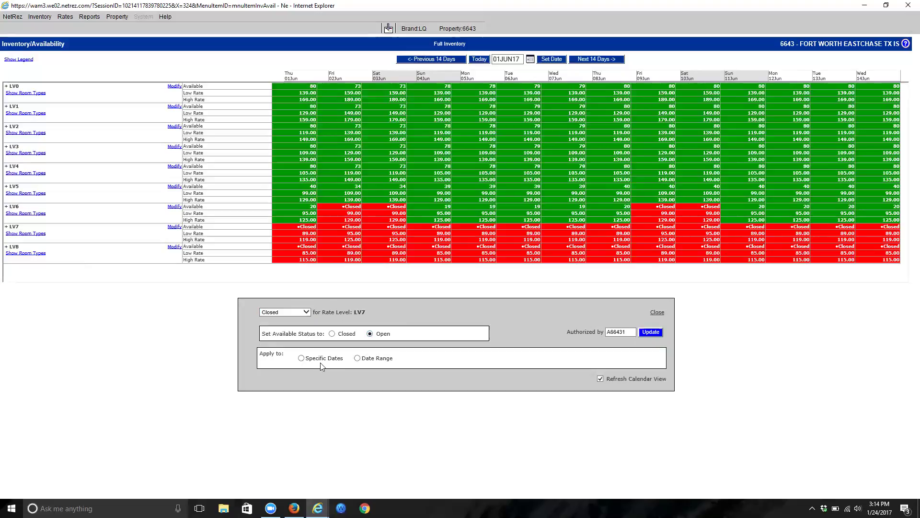
left_click(358, 360)
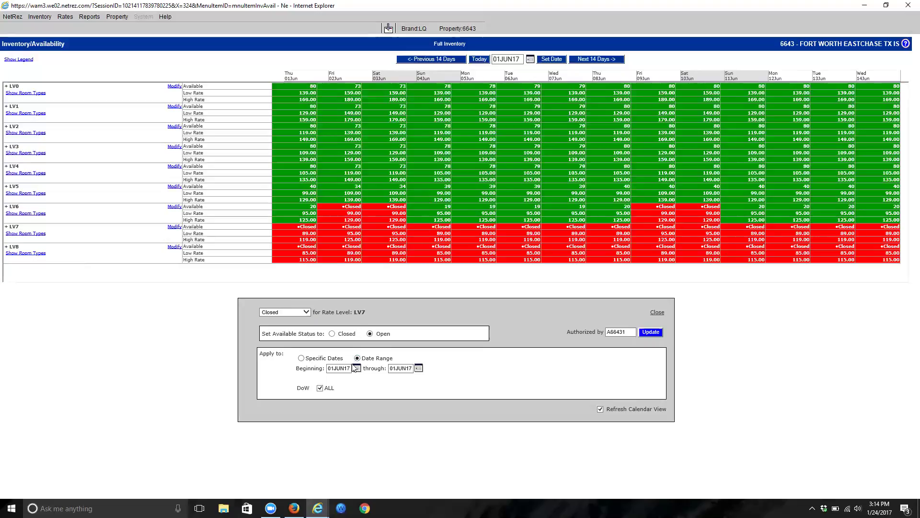
left_click(356, 368)
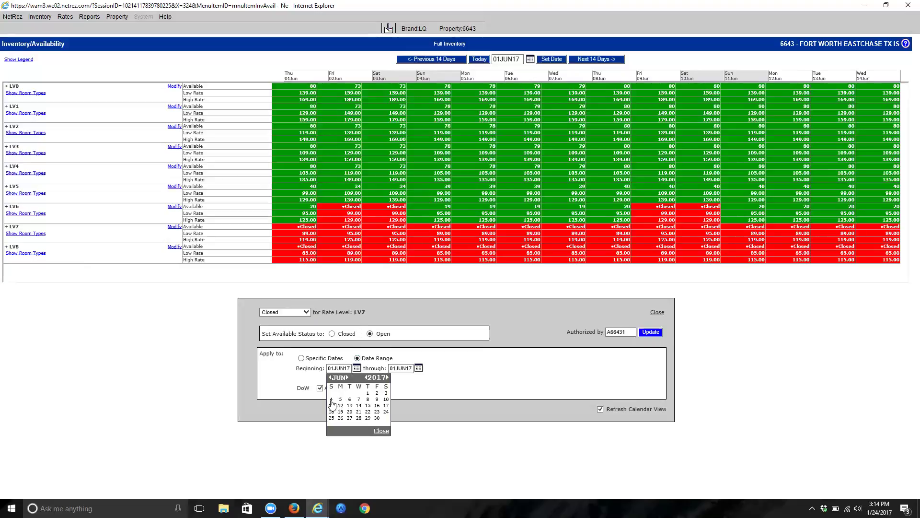
left_click(332, 400)
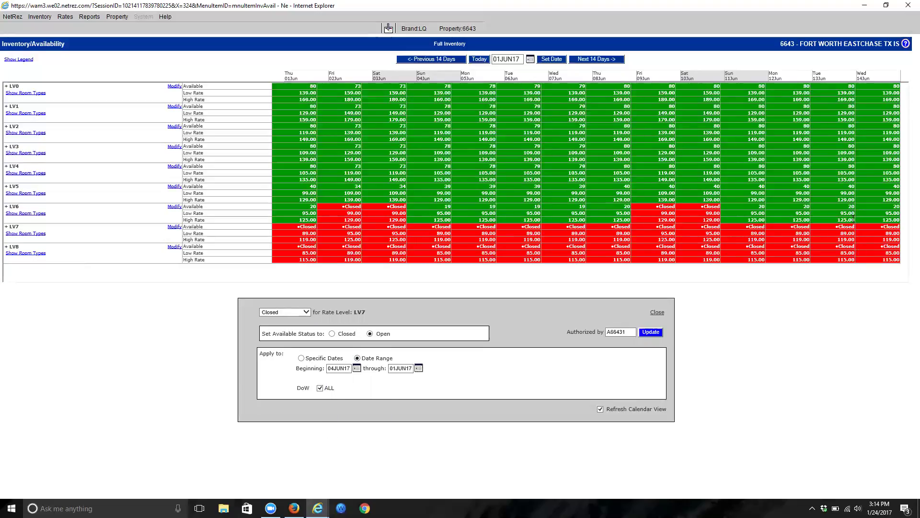
left_click(418, 371)
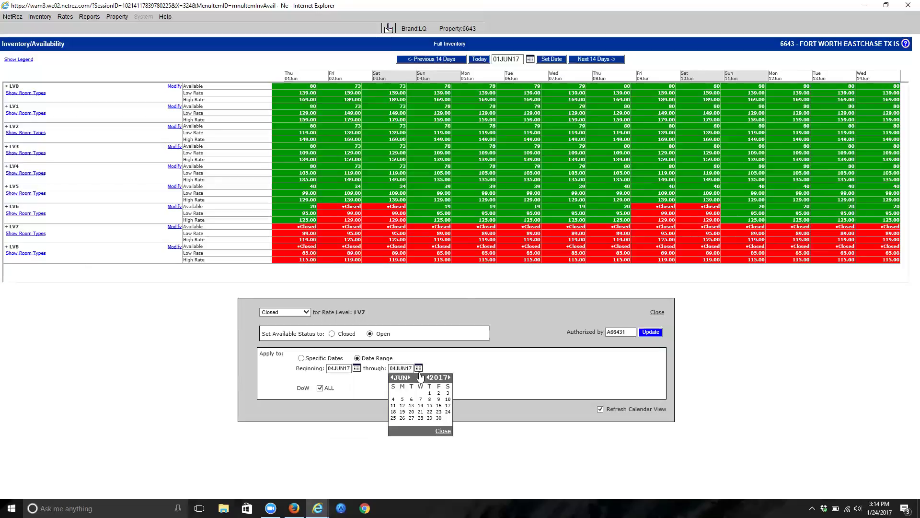
left_click(430, 405)
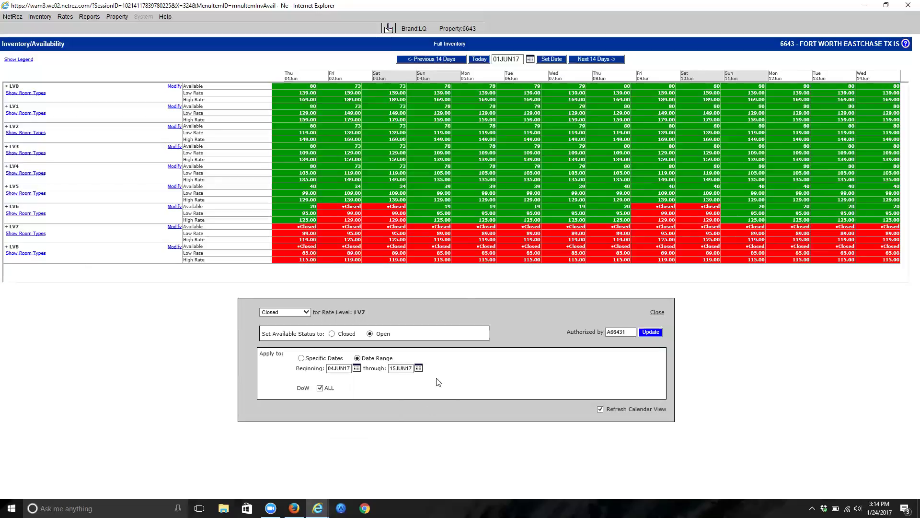
- Limit the LV7 opening to Sunday through Thursday and submit the update
left_click_drag(304, 391, 377, 393)
left_click(376, 394)
left_click(320, 387)
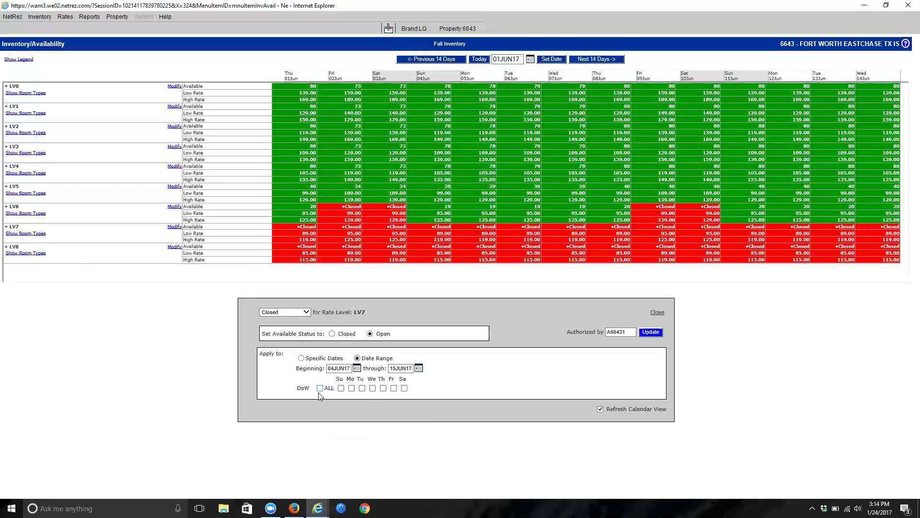
left_click(340, 389)
left_click(351, 388)
left_click(361, 389)
left_click(372, 389)
left_click(383, 390)
left_click(652, 332)
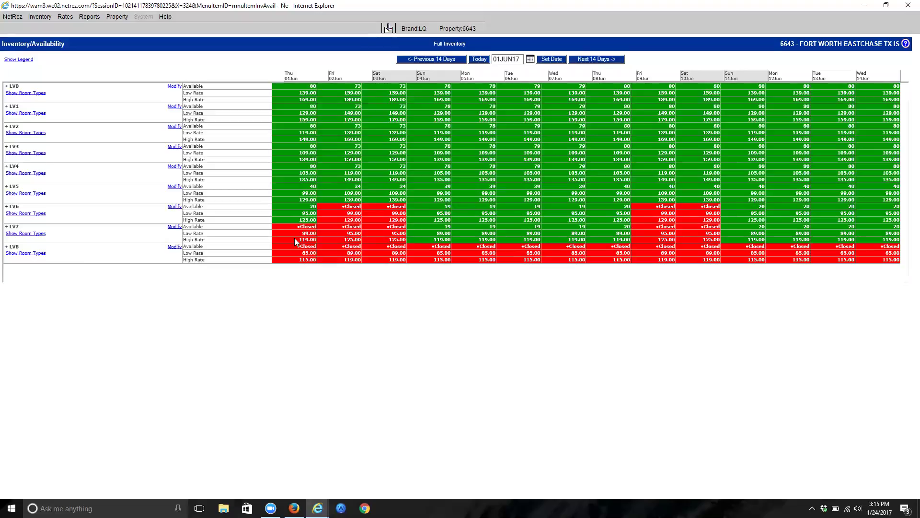
- Start an authorized count change for rate level LV7, using Setting to with an amount of 10
left_click(174, 229)
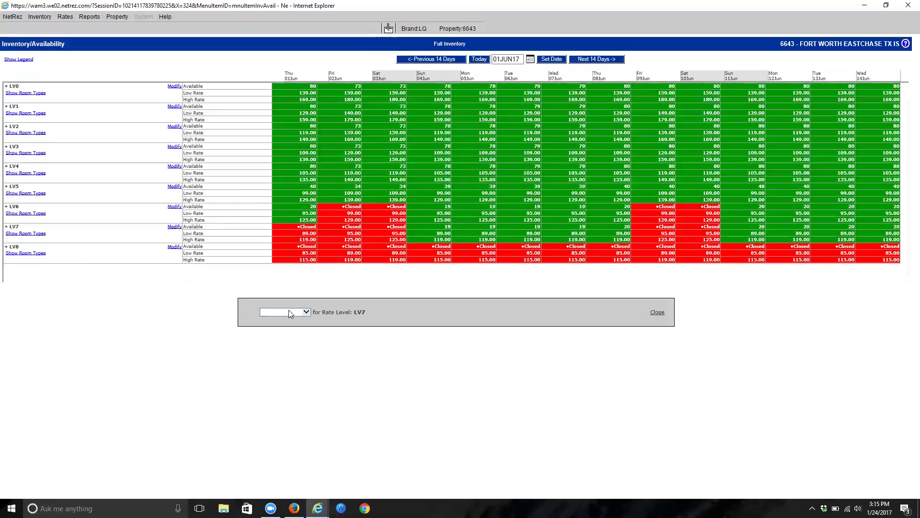
left_click(285, 312)
left_click(286, 318)
left_click(346, 334)
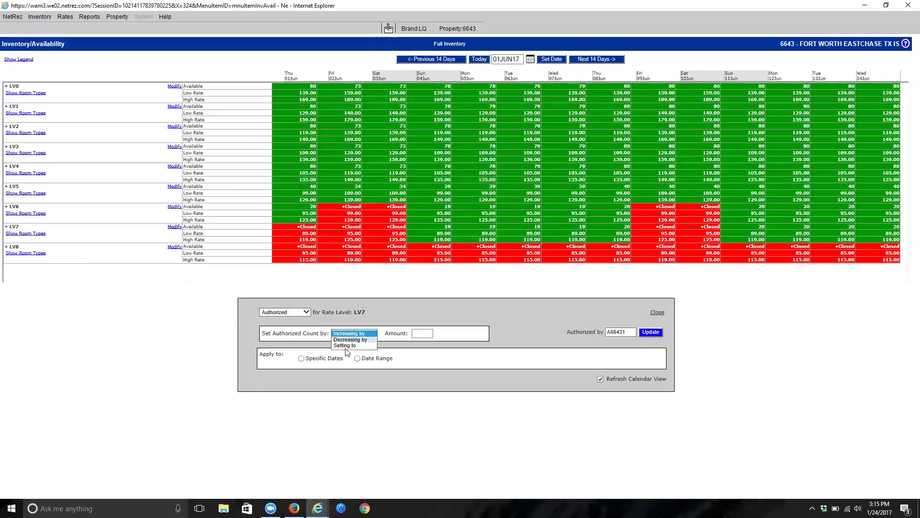
left_click(347, 345)
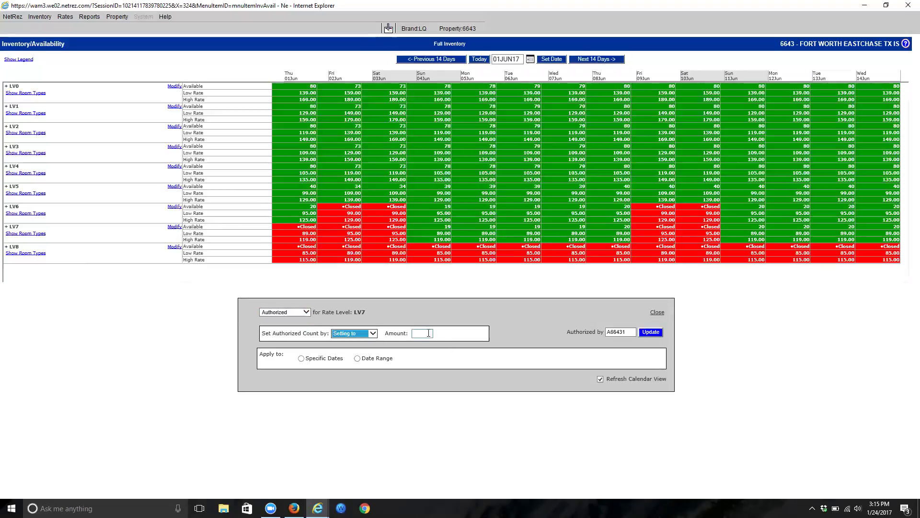
left_click(429, 334)
type("10")
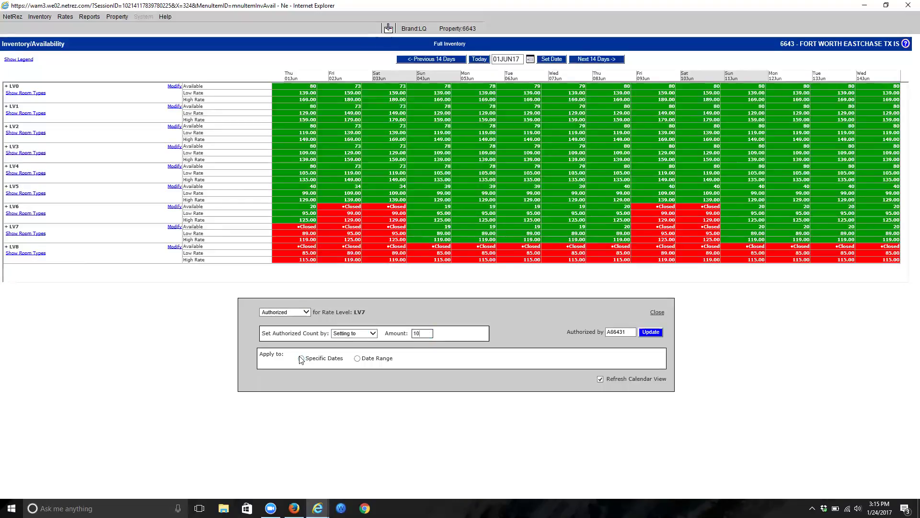
- Apply the LV7 authorized count to 4 June through 15 June 2017, Sunday through Thursday only, and submit the update
left_click(357, 358)
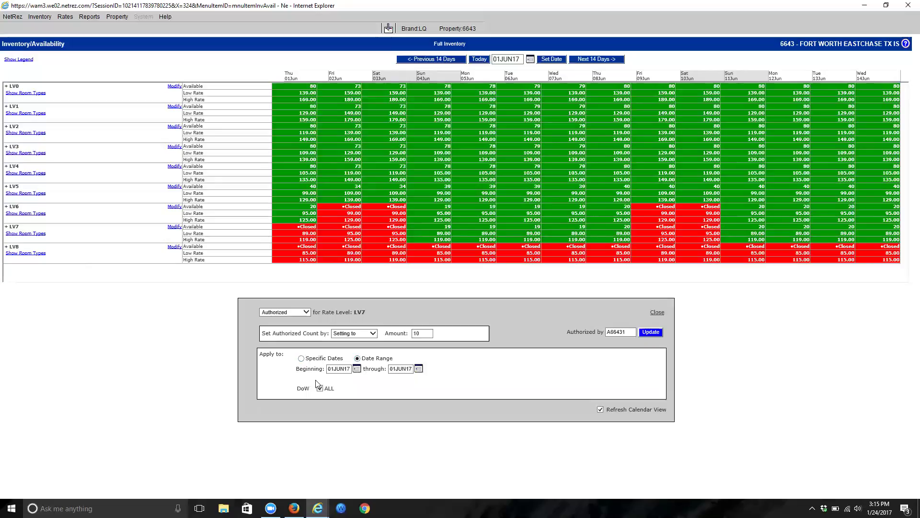
left_click(357, 369)
left_click(331, 399)
left_click(418, 369)
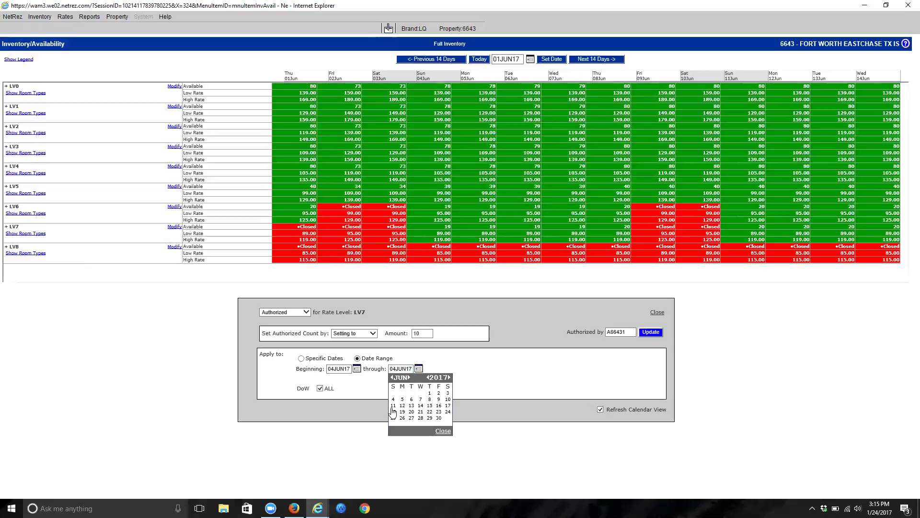
left_click(430, 406)
left_click(341, 387)
left_click(352, 388)
left_click(362, 388)
left_click(372, 389)
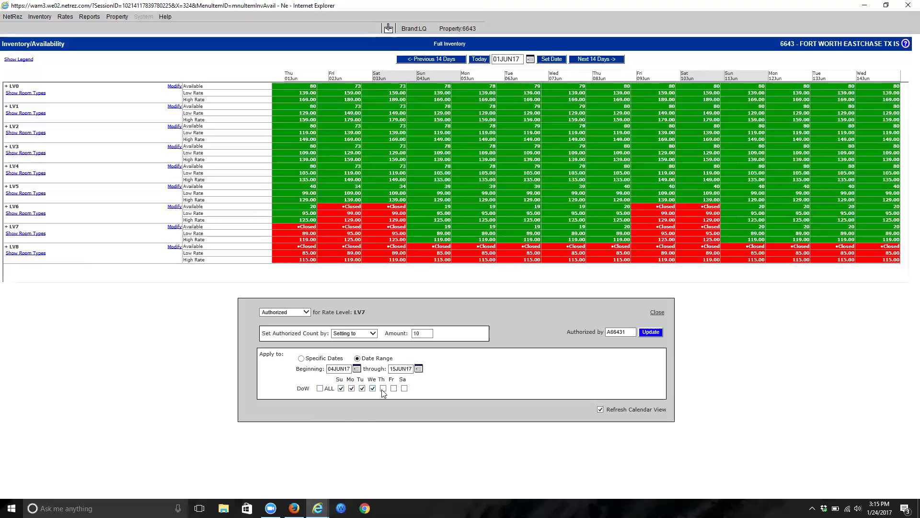
left_click(655, 333)
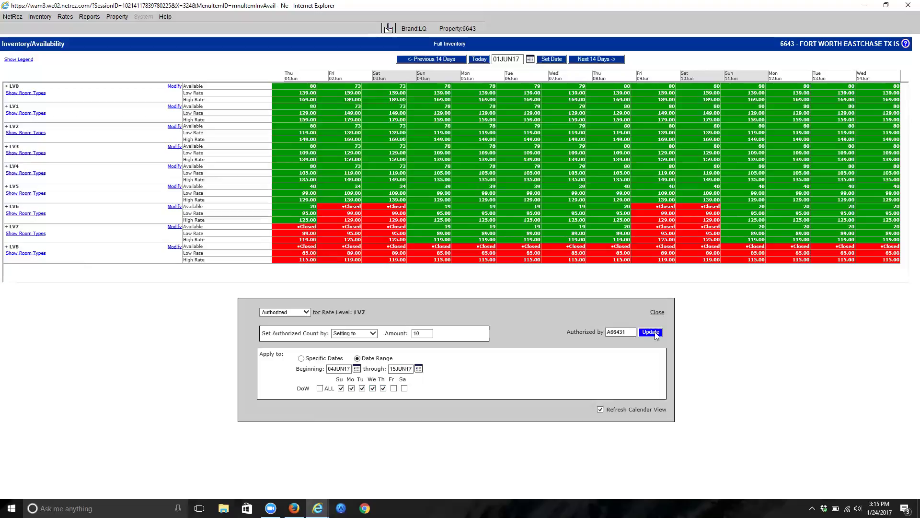